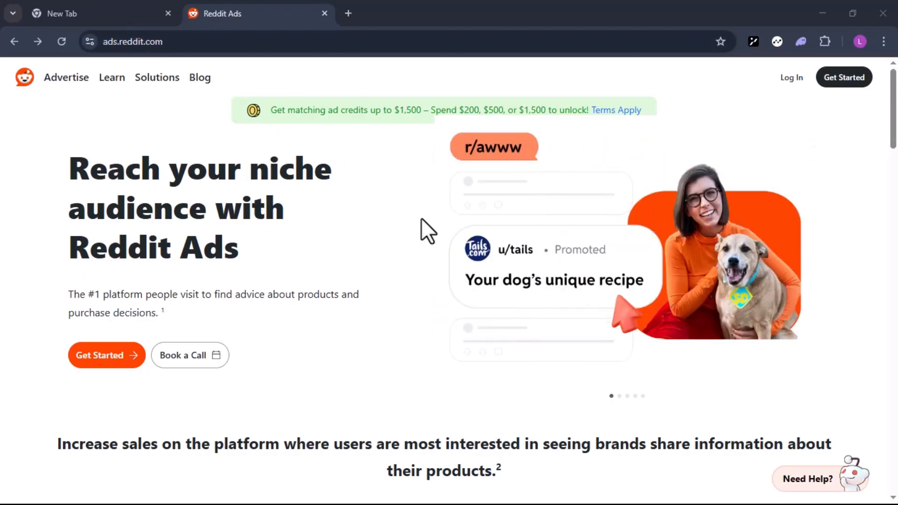
- Register a new Reddit Ads account and send the verification email
{"action": "scroll", "coordinate": [421, 230], "scroll_direction": "down", "scroll_amount": 2}
{"action": "scroll", "coordinate": [463, 196], "scroll_direction": "up", "scroll_amount": 2}
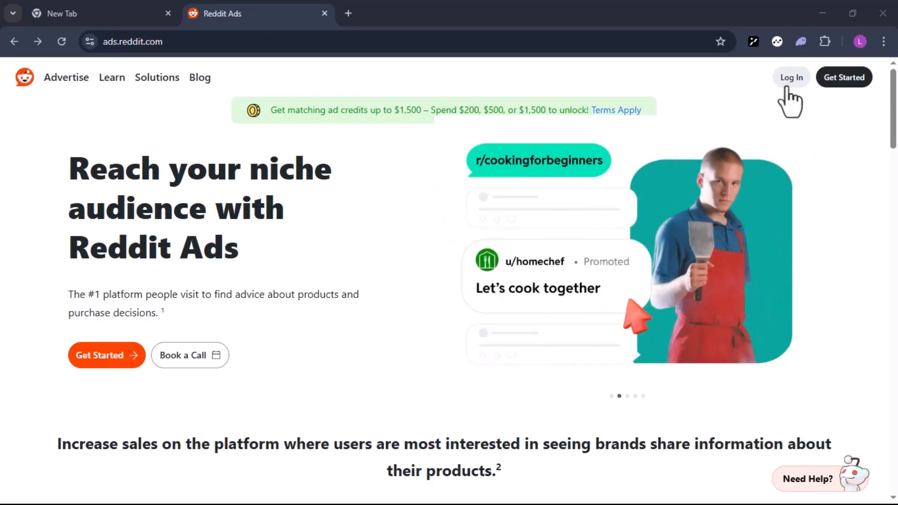
{"action": "left_click", "coordinate": [832, 88]}
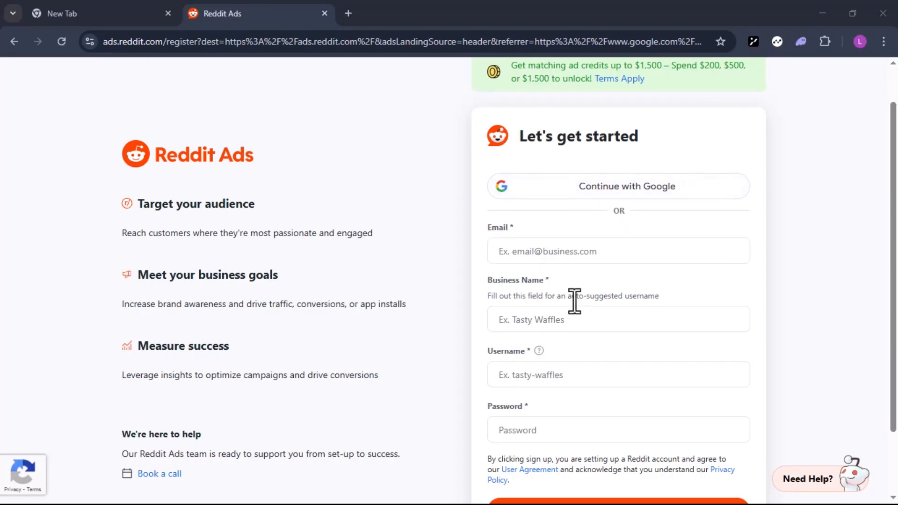
{"action": "scroll", "coordinate": [568, 302], "scroll_direction": "down", "scroll_amount": 2}
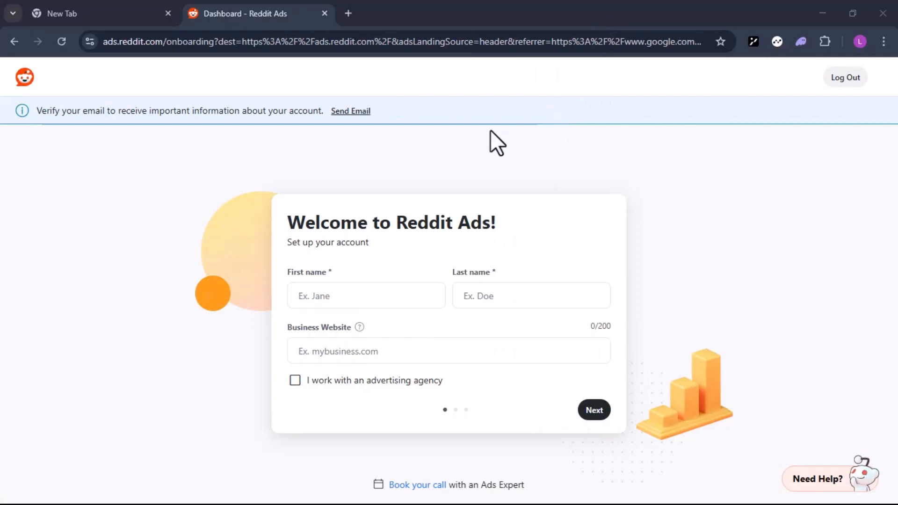
{"action": "left_click", "coordinate": [351, 110]}
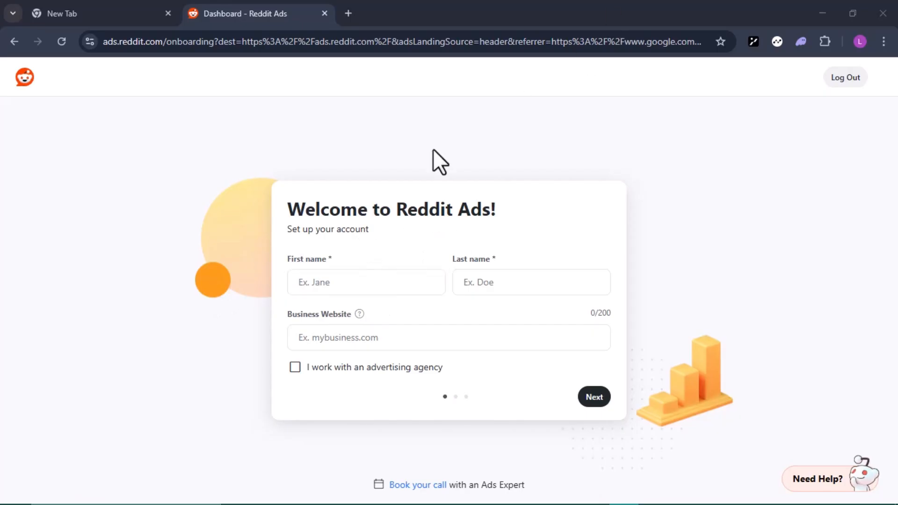
{"action": "left_click_drag", "start_coordinate": [429, 209], "coordinate": [209, 260]}
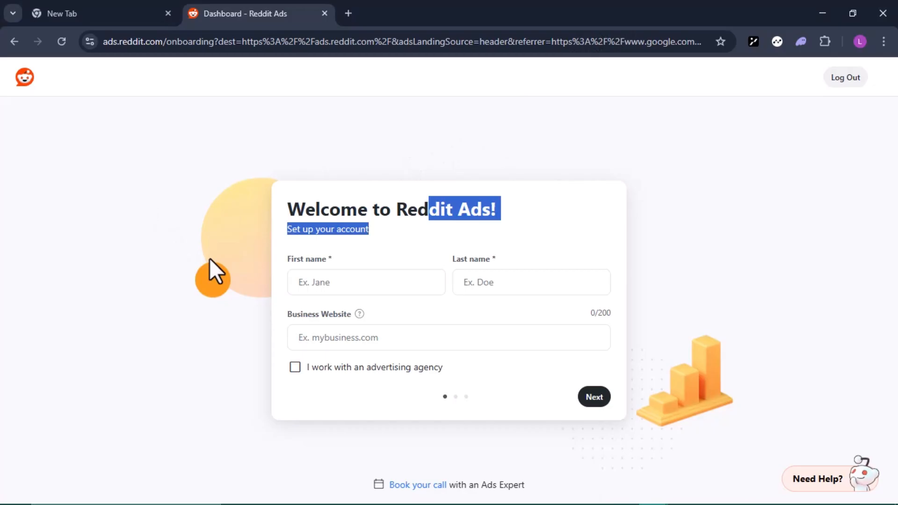
{"action": "left_click", "coordinate": [385, 249]}
{"action": "left_click", "coordinate": [325, 344]}
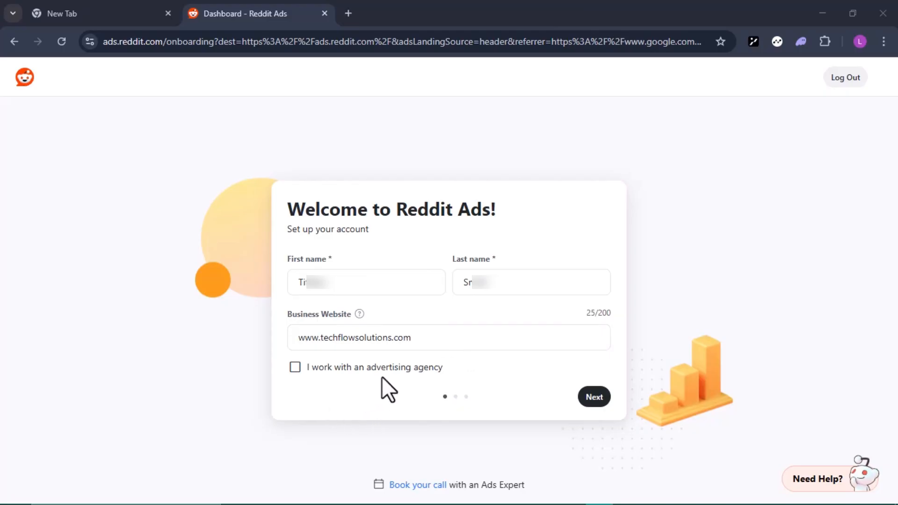
{"action": "left_click", "coordinate": [594, 397]}
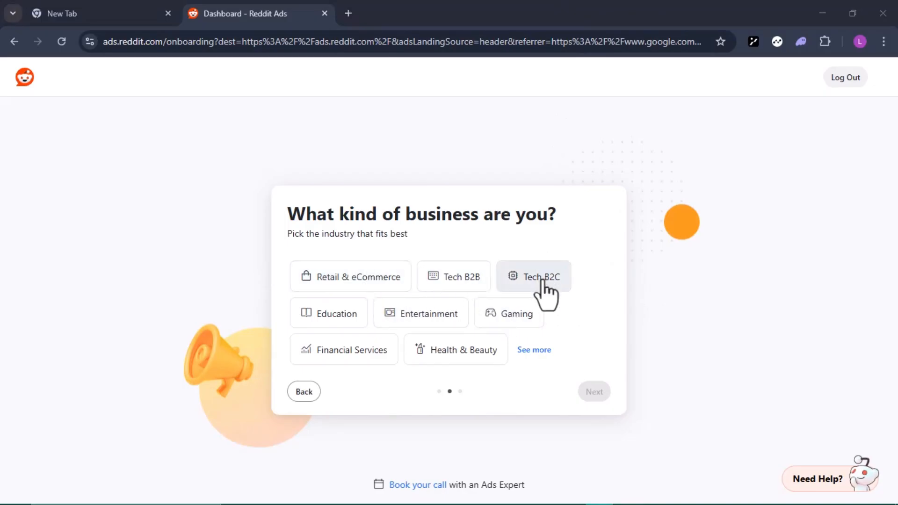
{"action": "left_click", "coordinate": [458, 279]}
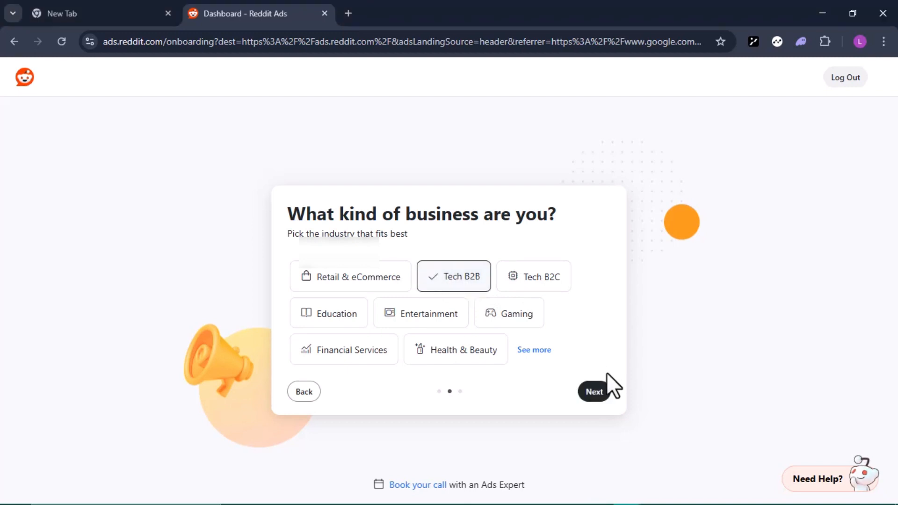
{"action": "left_click", "coordinate": [596, 398]}
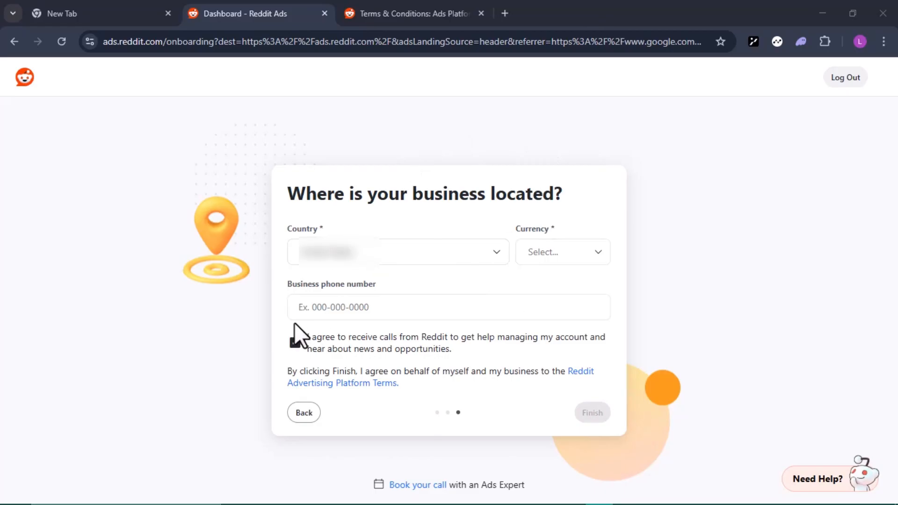
- Set the currency to USD $, enter the business phone number, decline calls from Reddit and finish the account setup
{"action": "left_click", "coordinate": [341, 307]}
{"action": "left_click", "coordinate": [295, 343]}
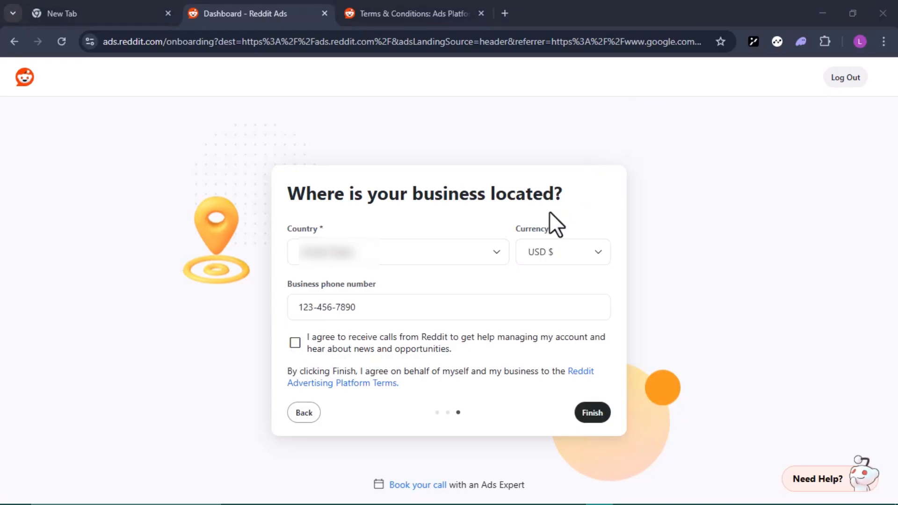
{"action": "left_click", "coordinate": [599, 416]}
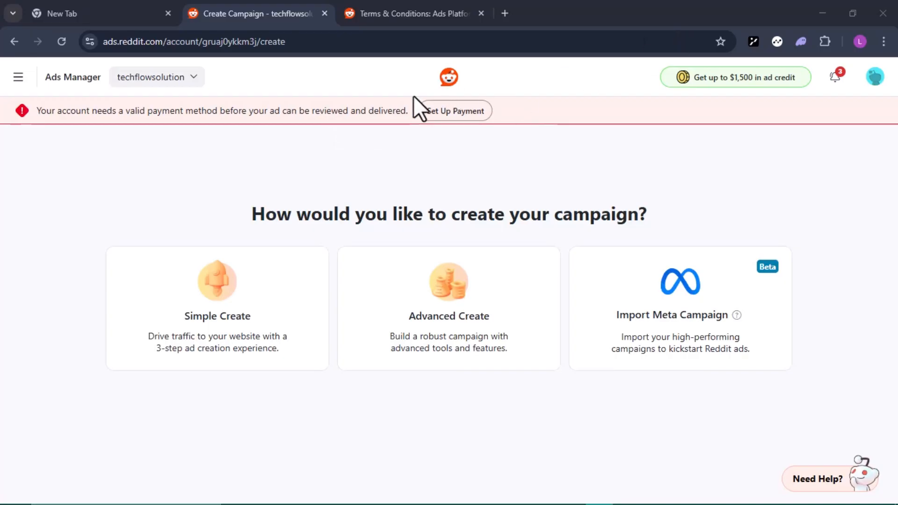
- Review the Ads Manager navigation entries for campaigns, creative tools, account and business settings
{"action": "left_click", "coordinate": [19, 78]}
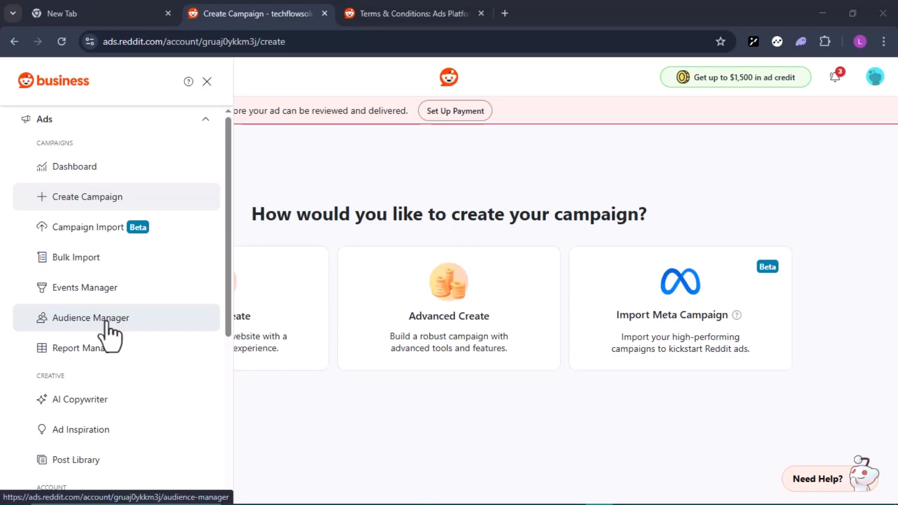
{"action": "scroll", "coordinate": [105, 322], "scroll_direction": "down", "scroll_amount": 5}
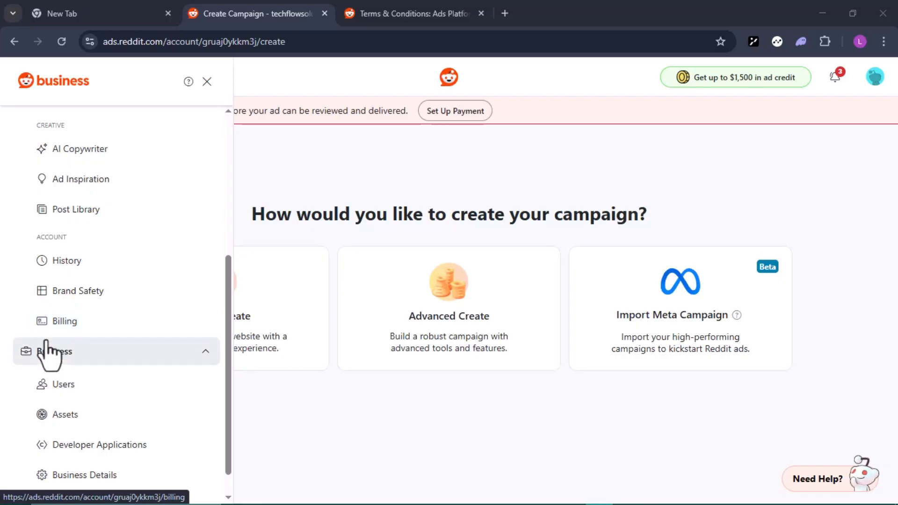
{"action": "scroll", "coordinate": [71, 324], "scroll_direction": "up", "scroll_amount": 5}
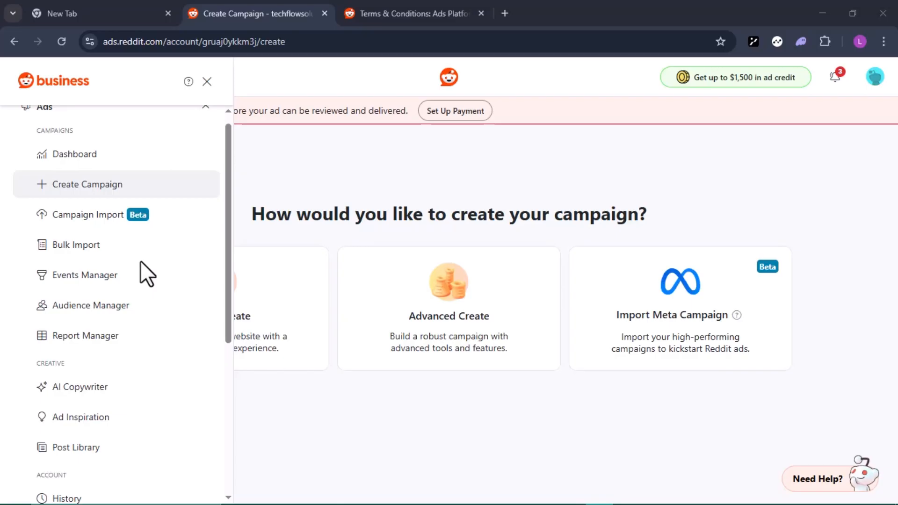
{"action": "left_click", "coordinate": [387, 302]}
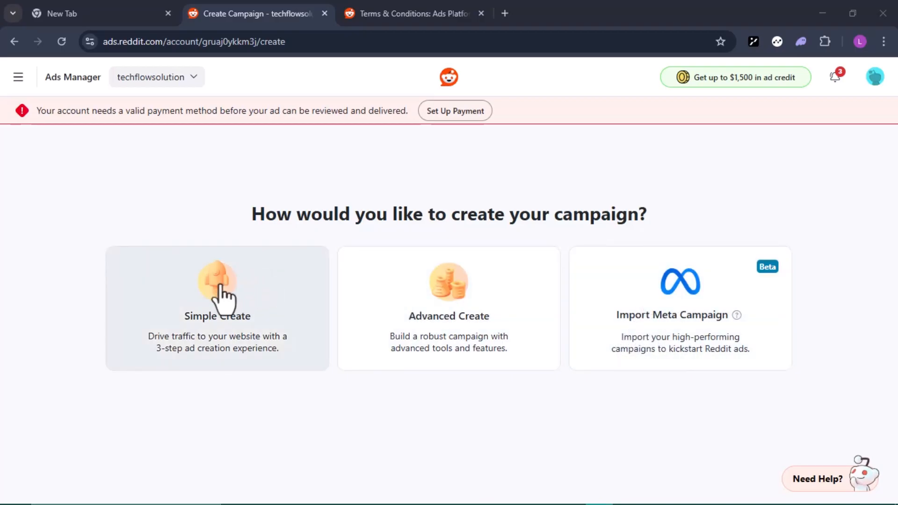
- Start a campaign with Simple Create and upload the AI laptop image as the ad creative
{"action": "left_click", "coordinate": [224, 299]}
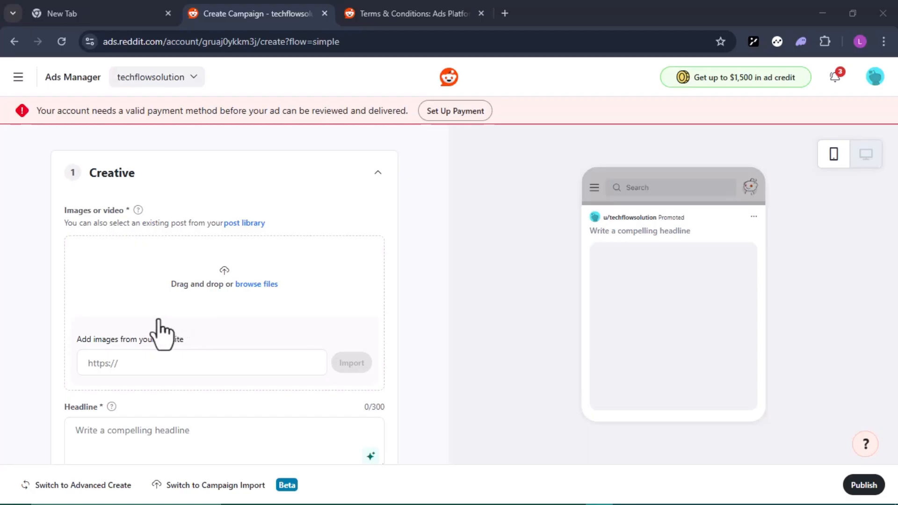
{"action": "left_click", "coordinate": [120, 366]}
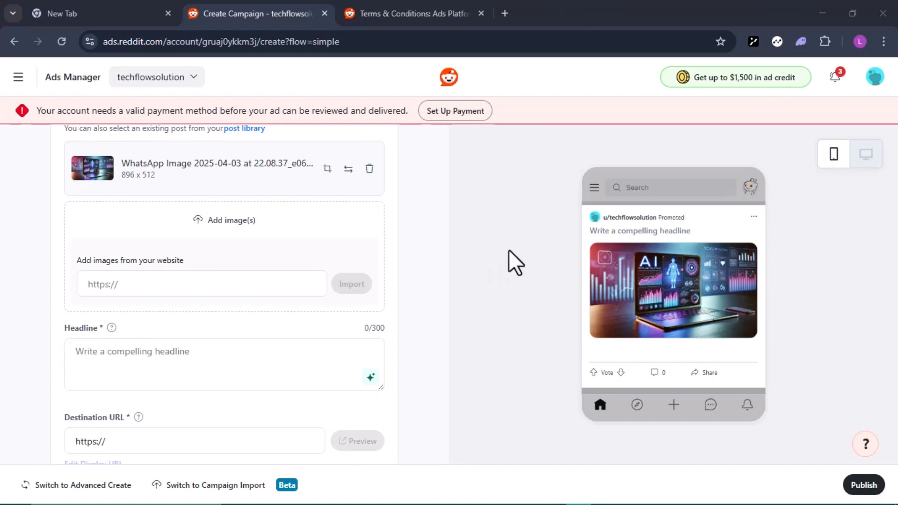
{"action": "left_click", "coordinate": [140, 287]}
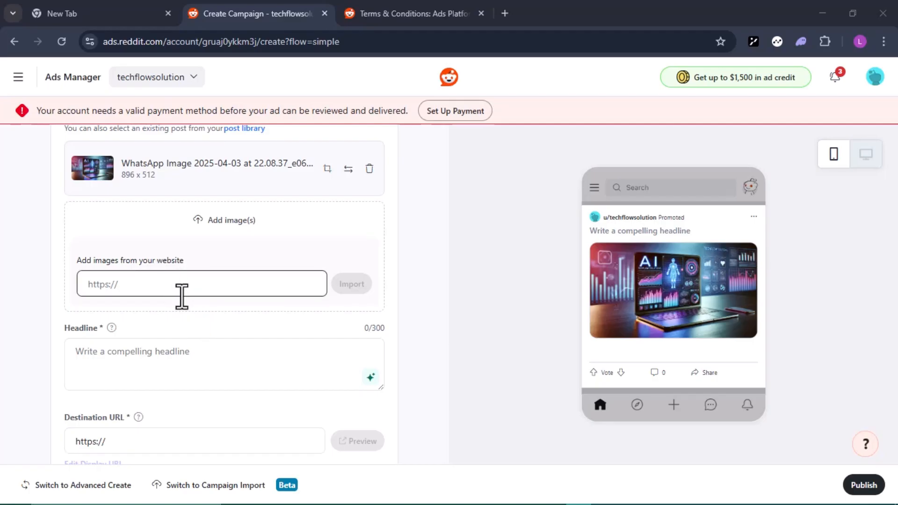
{"action": "left_click", "coordinate": [142, 365]}
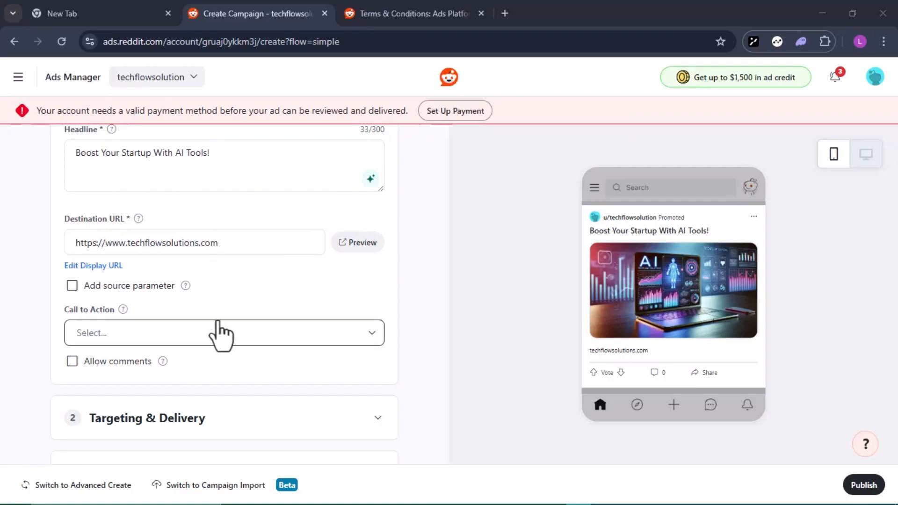
{"action": "left_click", "coordinate": [372, 335]}
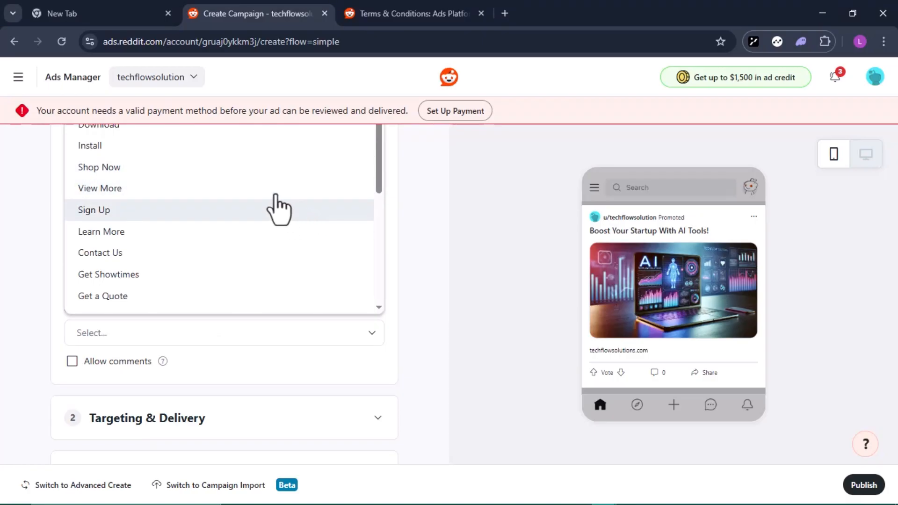
{"action": "left_click", "coordinate": [255, 231]}
- Expand the Targeting & Delivery section and switch the audience targeting to Custom
{"action": "scroll", "coordinate": [275, 347], "scroll_direction": "down", "scroll_amount": 1}
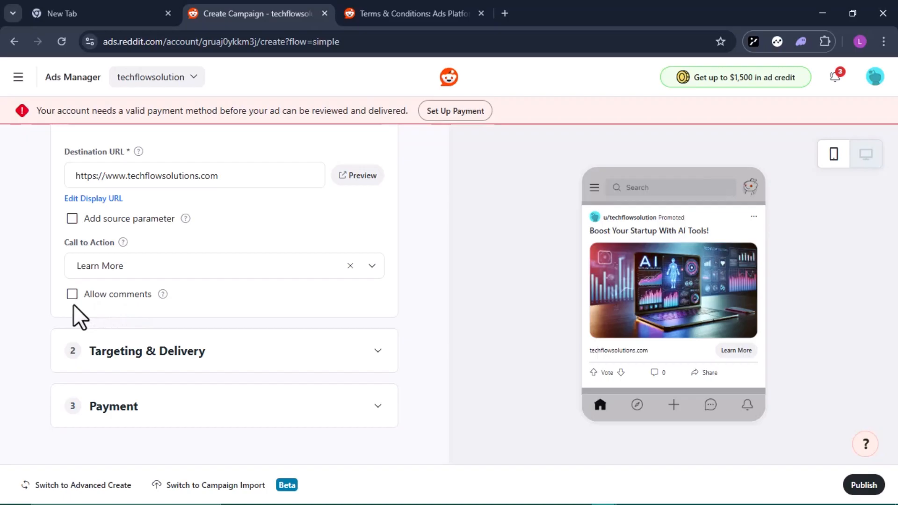
{"action": "left_click", "coordinate": [355, 351]}
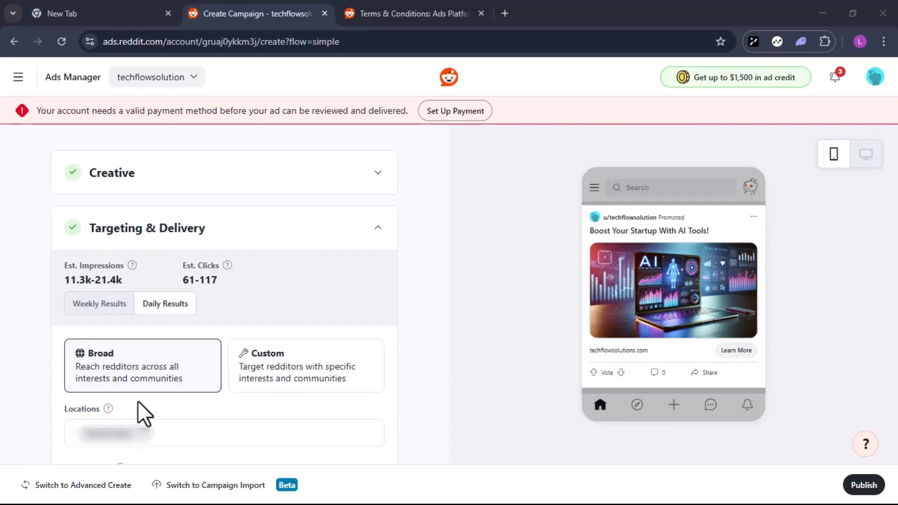
{"action": "left_click", "coordinate": [175, 422]}
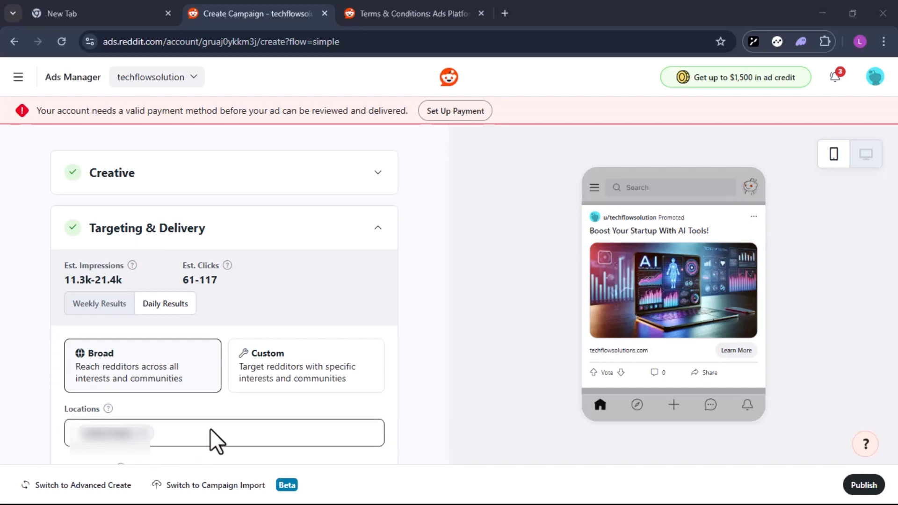
{"action": "left_click", "coordinate": [286, 384]}
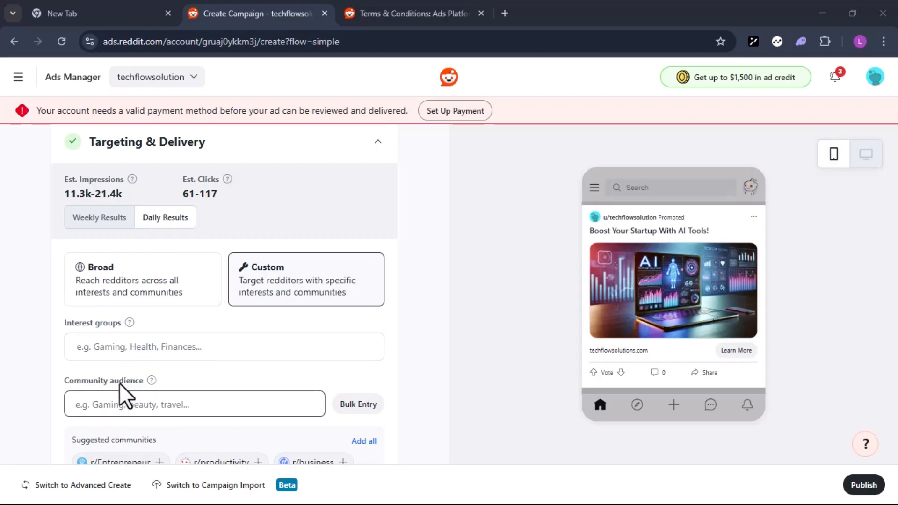
- Add the Technology & Computing interest group and the r/Entrepreneur and r/business communities to the audience
{"action": "scroll", "coordinate": [142, 380], "scroll_direction": "down", "scroll_amount": 3}
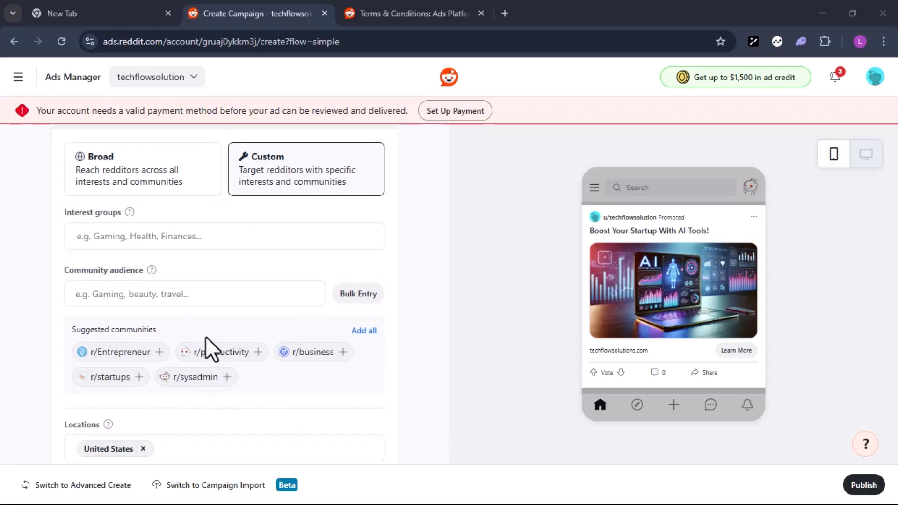
{"action": "mouse_move", "coordinate": [198, 359]}
{"action": "scroll", "coordinate": [220, 290], "scroll_direction": "up", "scroll_amount": 2}
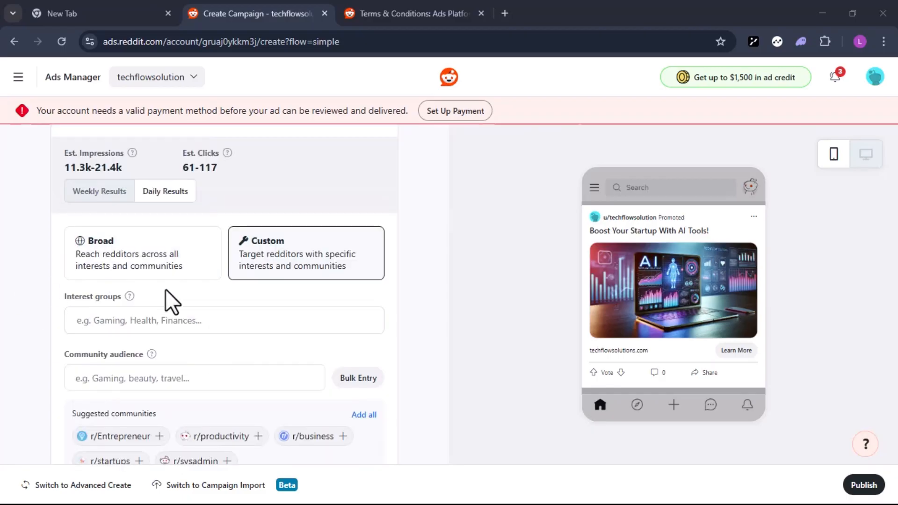
{"action": "left_click", "coordinate": [157, 320]}
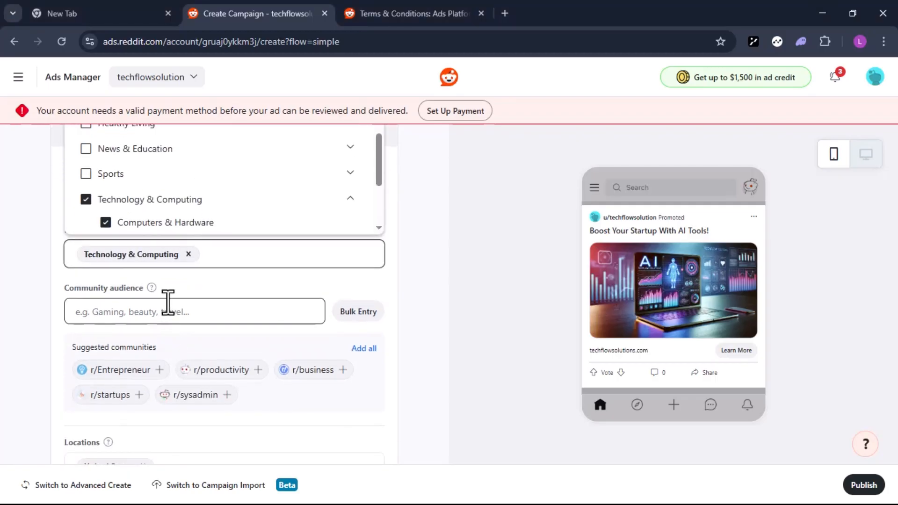
{"action": "scroll", "coordinate": [165, 318], "scroll_direction": "down", "scroll_amount": 4}
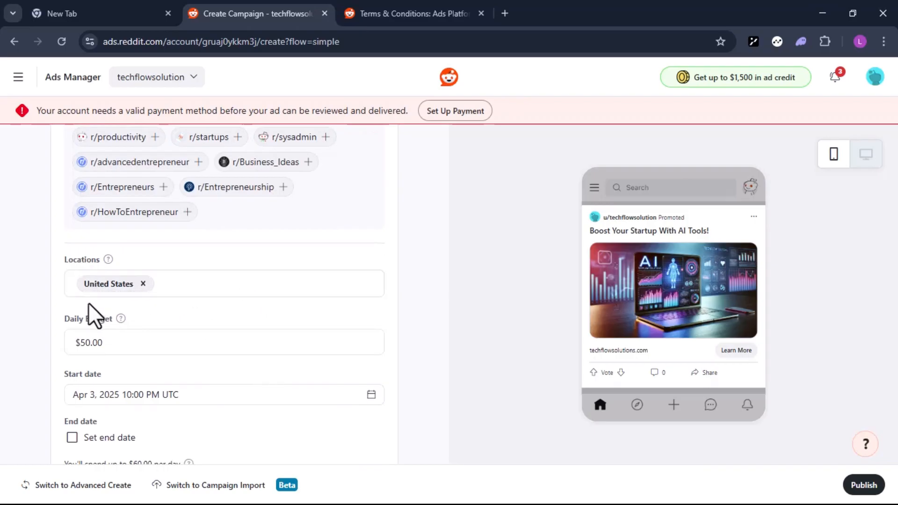
- Enable a campaign end date and set it to May 4, 2025 10:30 PM UTC
{"action": "scroll", "coordinate": [177, 357], "scroll_direction": "down", "scroll_amount": 2}
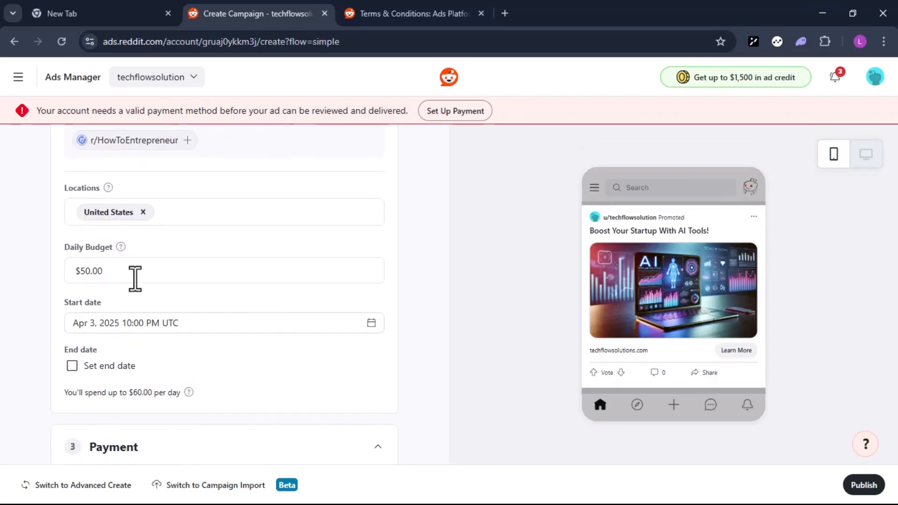
{"action": "left_click", "coordinate": [114, 272]}
{"action": "left_click", "coordinate": [72, 366]}
{"action": "scroll", "coordinate": [403, 218], "scroll_direction": "down", "scroll_amount": 2}
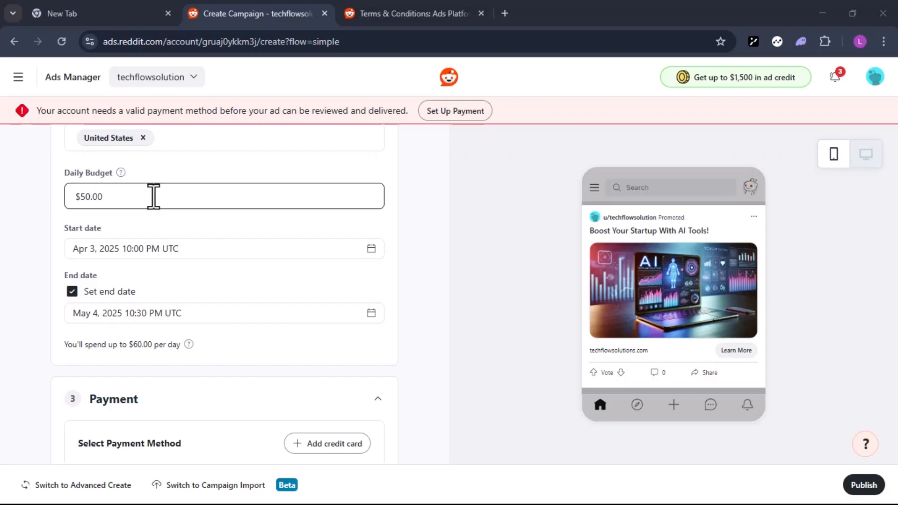
- Review the budget, schedule and payment settings, and compare the desktop and mobile previews of the ad
{"action": "scroll", "coordinate": [153, 197], "scroll_direction": "down", "scroll_amount": 1}
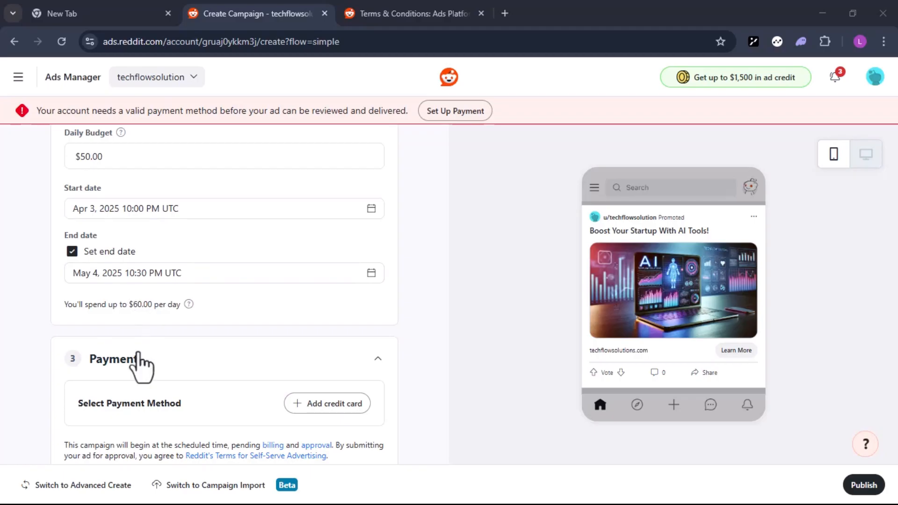
{"action": "scroll", "coordinate": [137, 367], "scroll_direction": "down", "scroll_amount": 1}
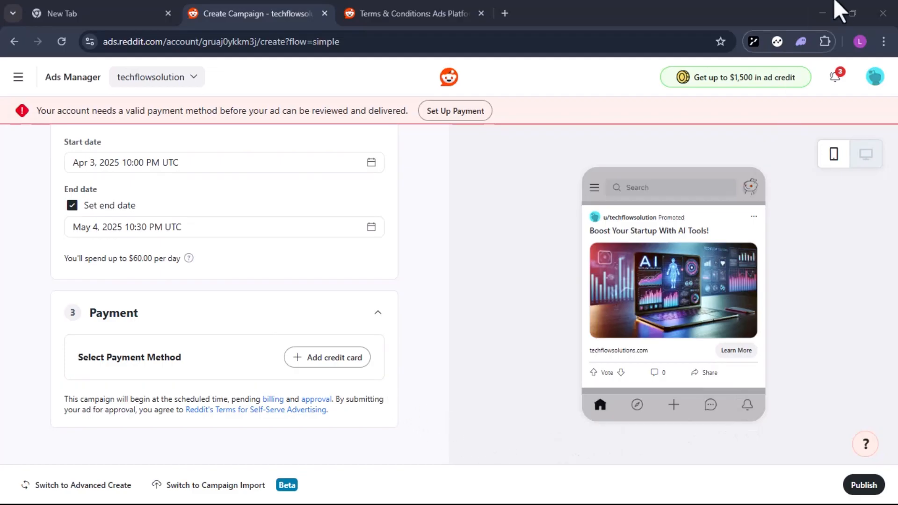
{"action": "scroll", "coordinate": [700, 158], "scroll_direction": "up", "scroll_amount": 6}
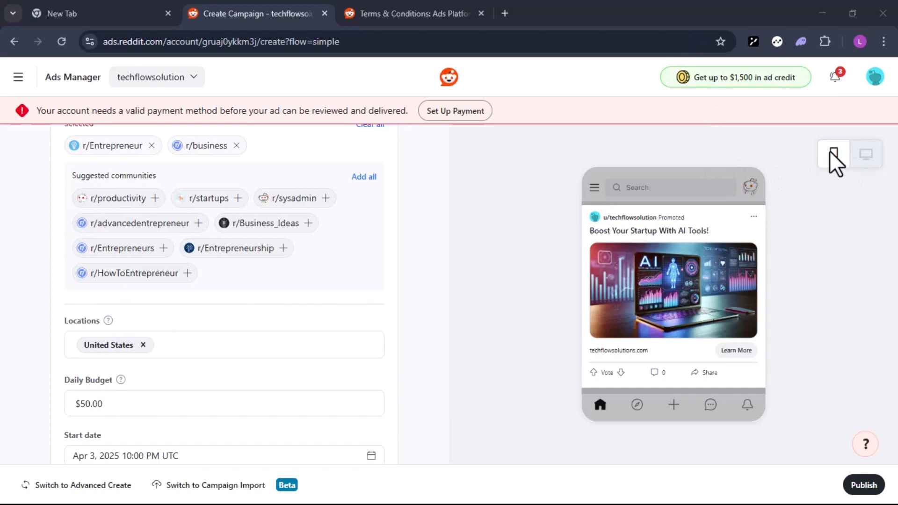
{"action": "left_click", "coordinate": [866, 155]}
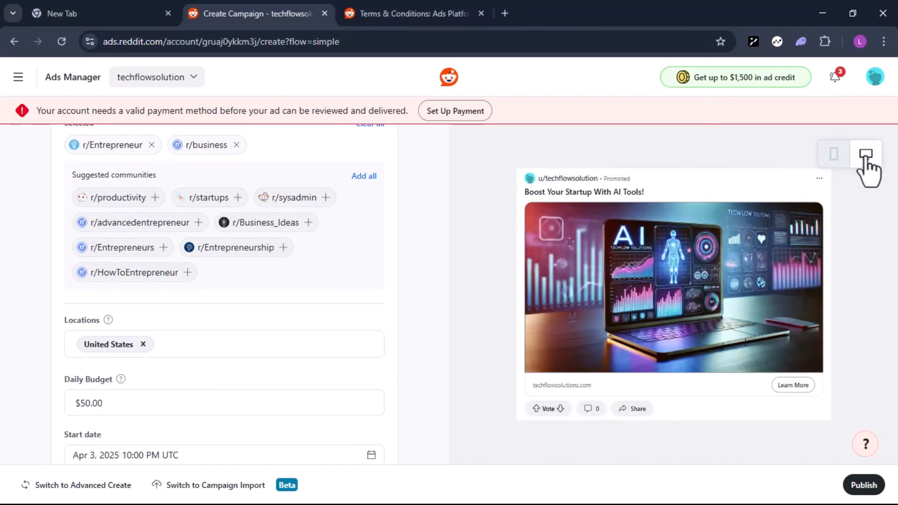
{"action": "left_click", "coordinate": [834, 157]}
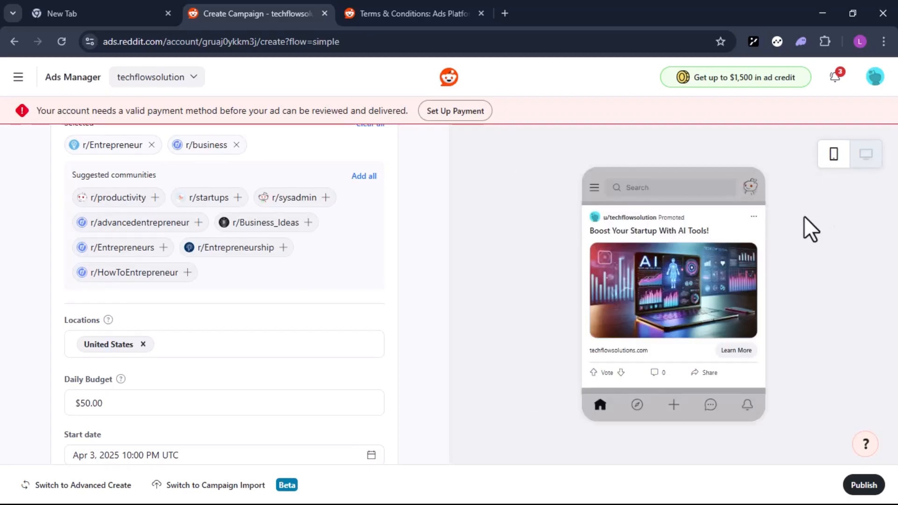
{"action": "scroll", "coordinate": [473, 288], "scroll_direction": "down", "scroll_amount": 5}
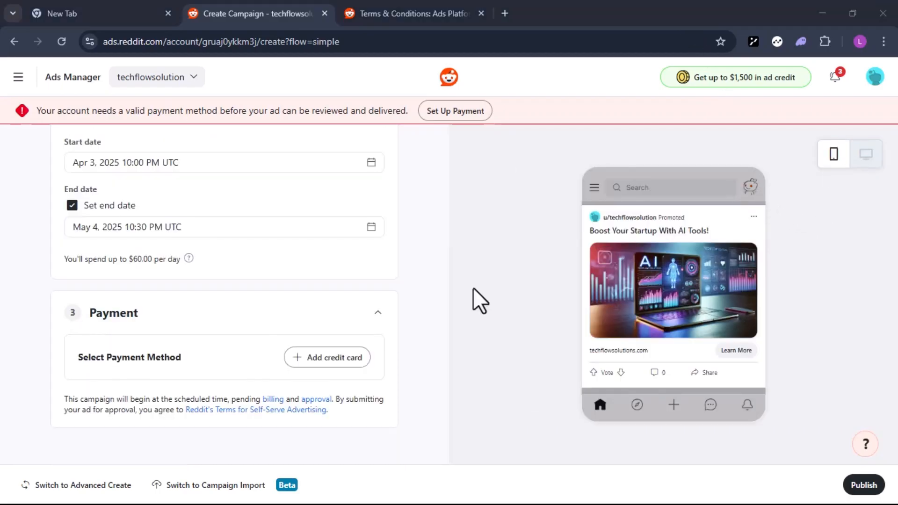